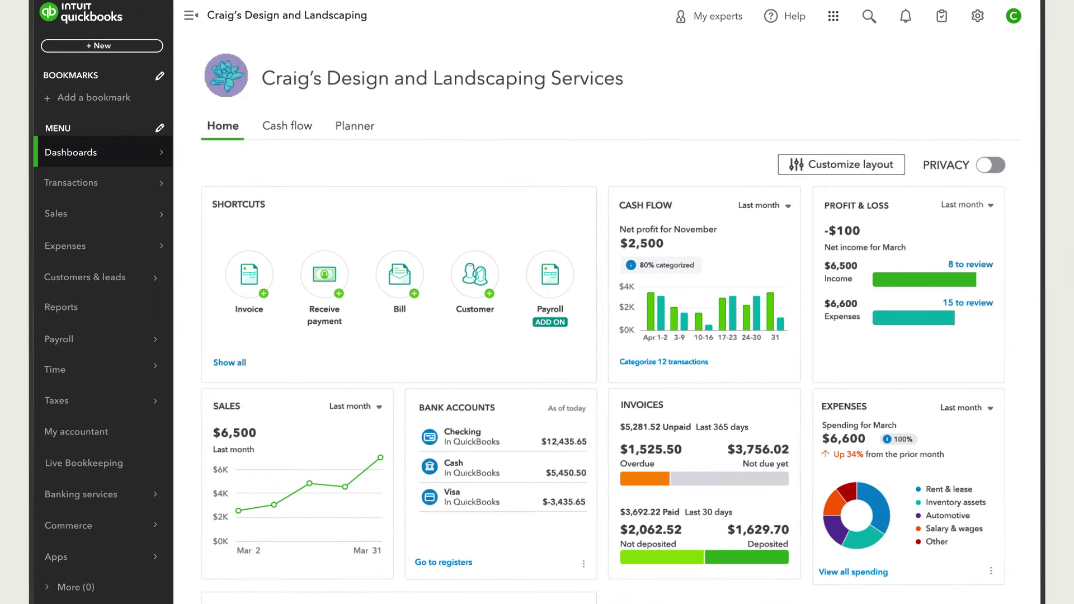
# From the chart of accounts, begin a new account named Neighborhood Business Bank, number 10008
pyautogui.click(979, 19)
pyautogui.click(377, 183)
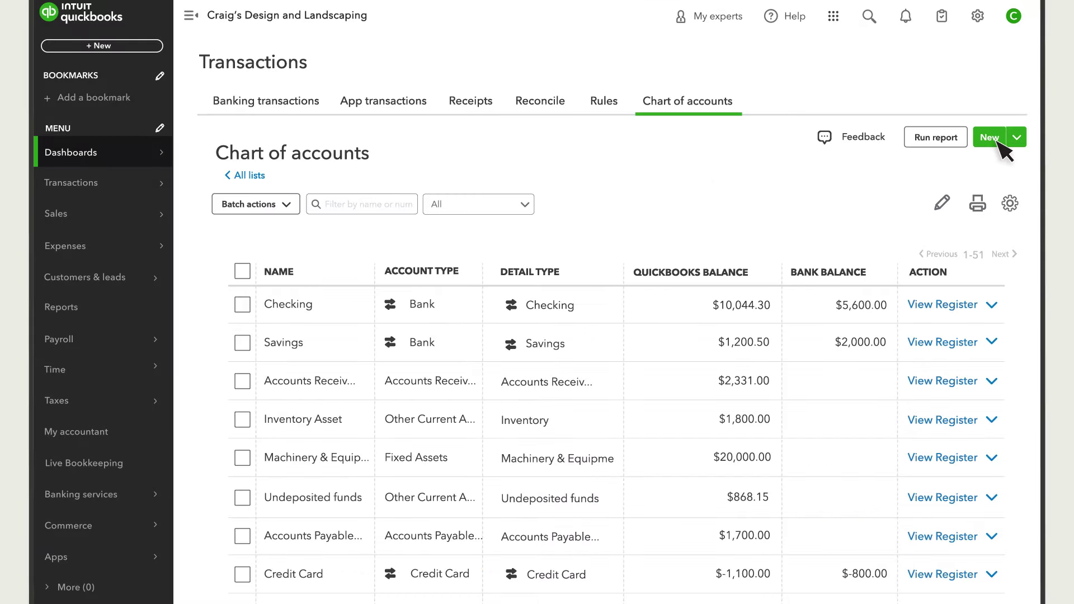
pyautogui.click(990, 138)
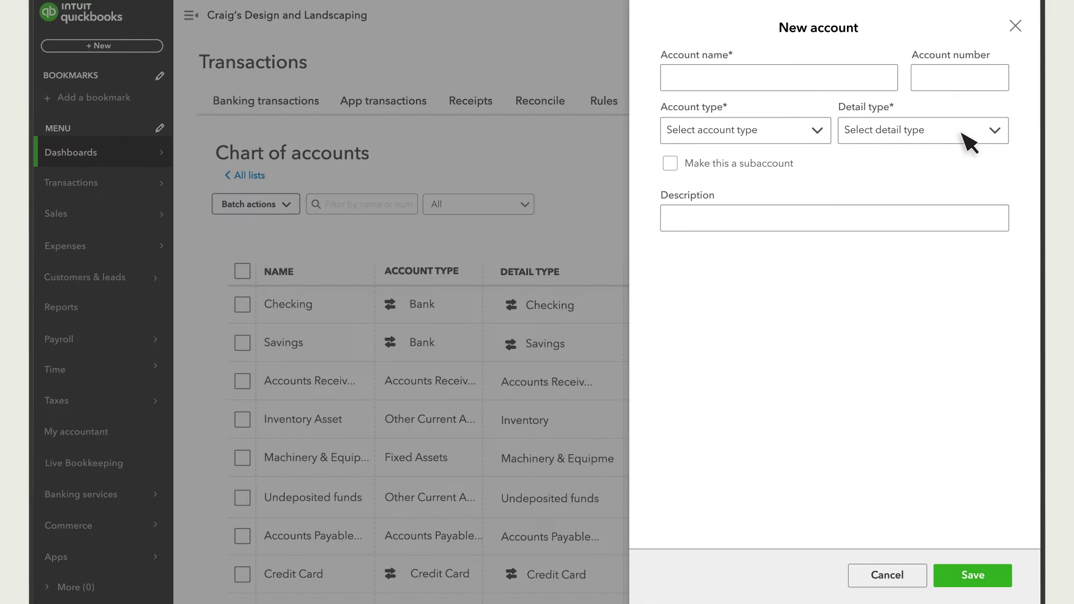
pyautogui.click(741, 84)
pyautogui.write('Neighborhood Business Bank')
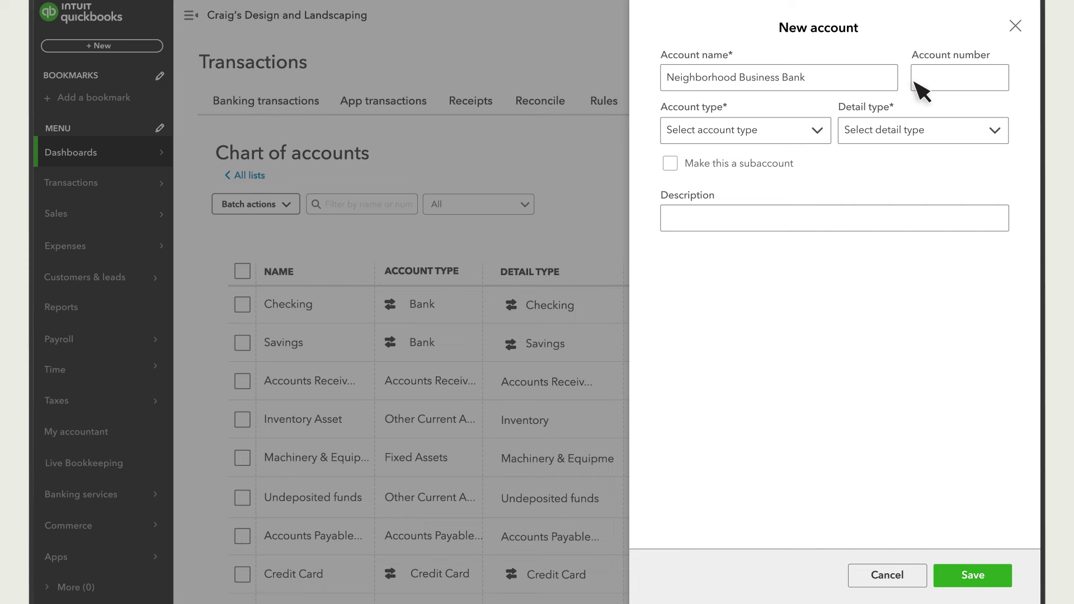
pyautogui.write('0008')
# Review the available account types for the new account
pyautogui.click(768, 135)
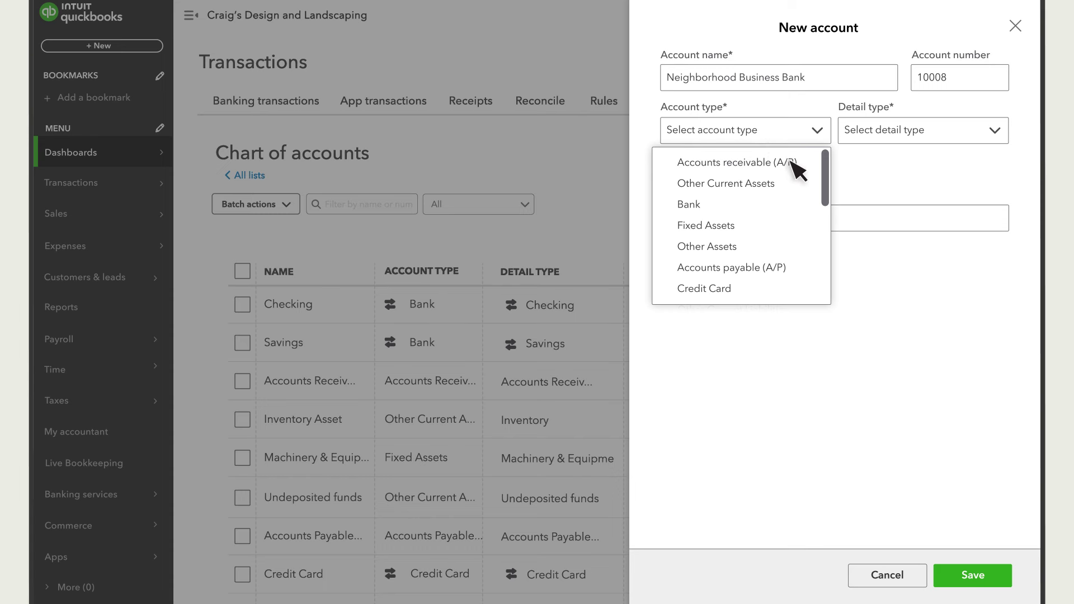
pyautogui.scroll(-1, 776, 202)
pyautogui.scroll(-2, 776, 206)
pyautogui.scroll(-2, 747, 240)
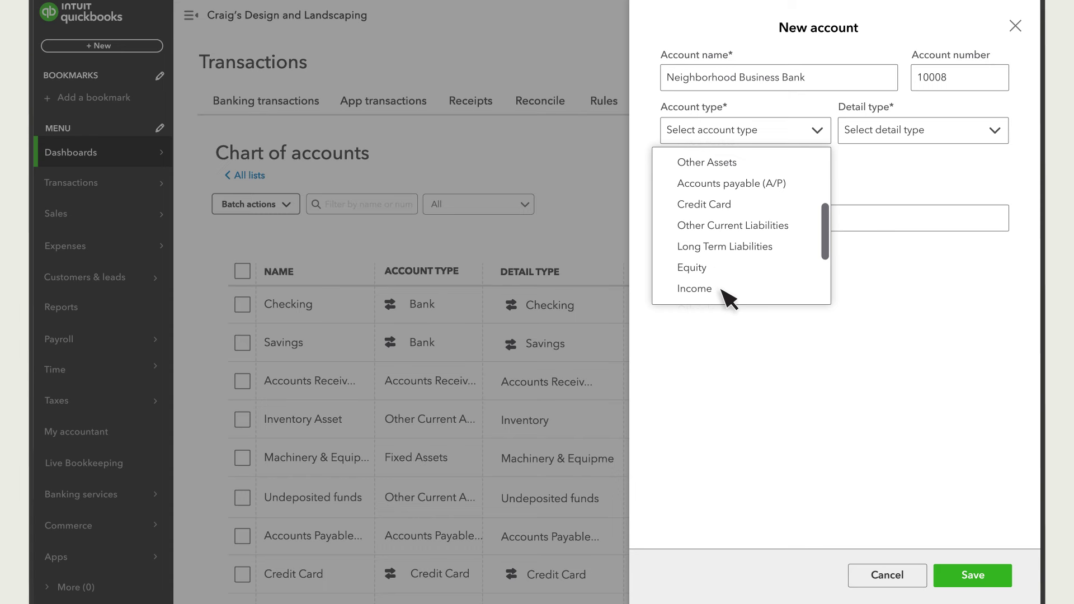
pyautogui.scroll(-1, 736, 295)
pyautogui.scroll(-2, 746, 296)
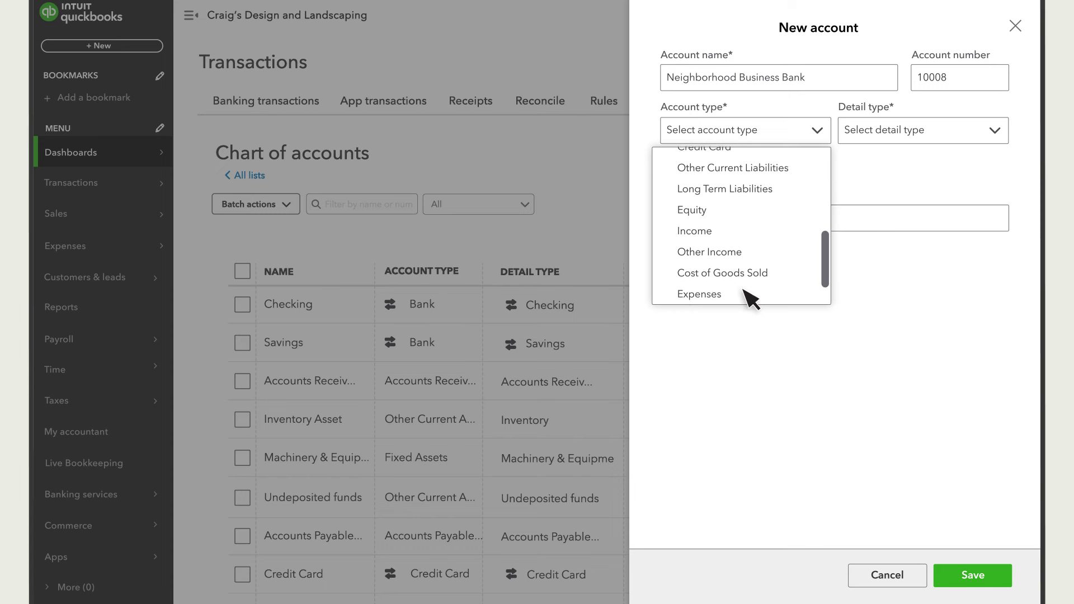
pyautogui.scroll(-1, 749, 292)
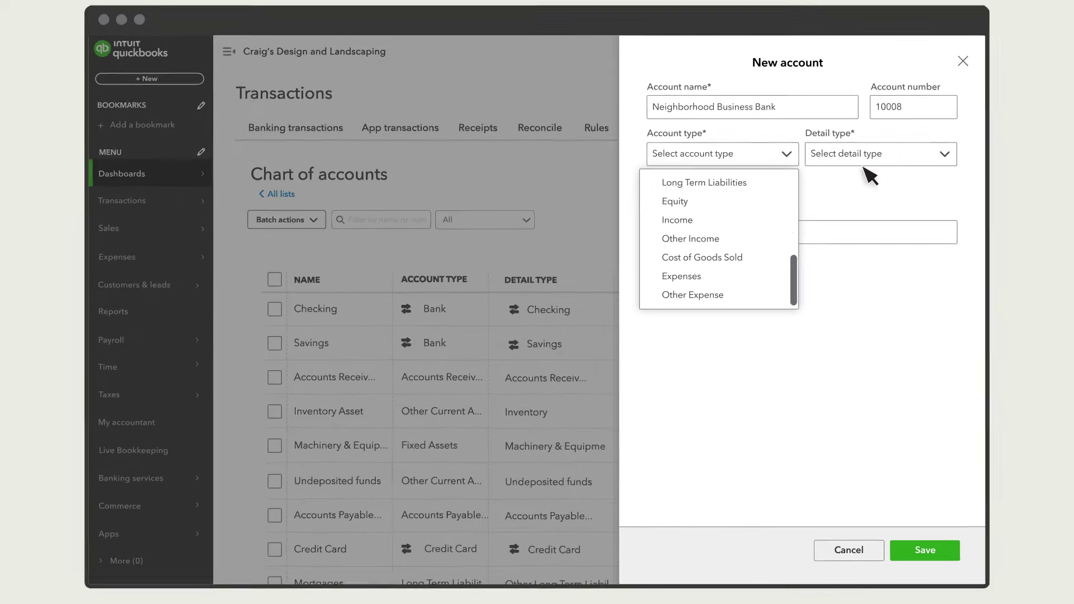
pyautogui.scroll(2, 756, 239)
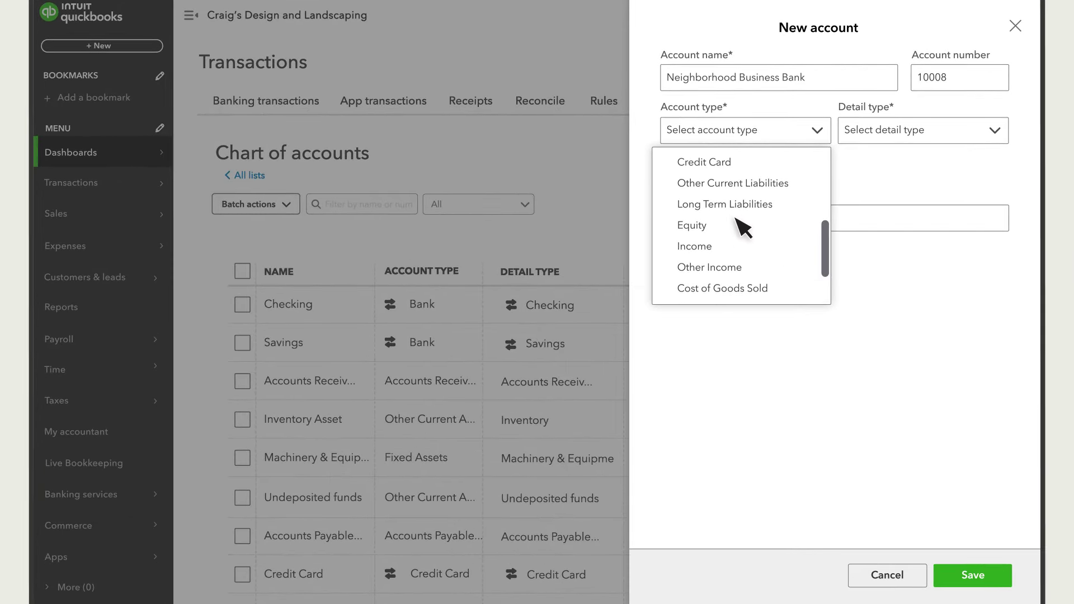
pyautogui.scroll(3, 730, 231)
pyautogui.scroll(2, 714, 219)
# Set account type Bank, detail type Checking, as of 01/01/2024
pyautogui.click(708, 206)
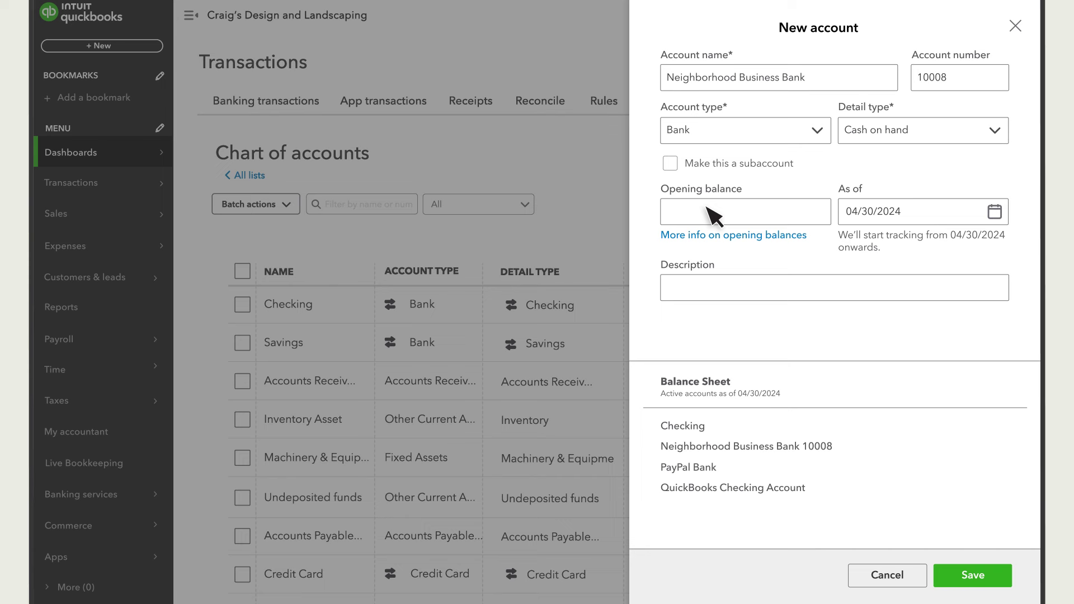
pyautogui.click(973, 136)
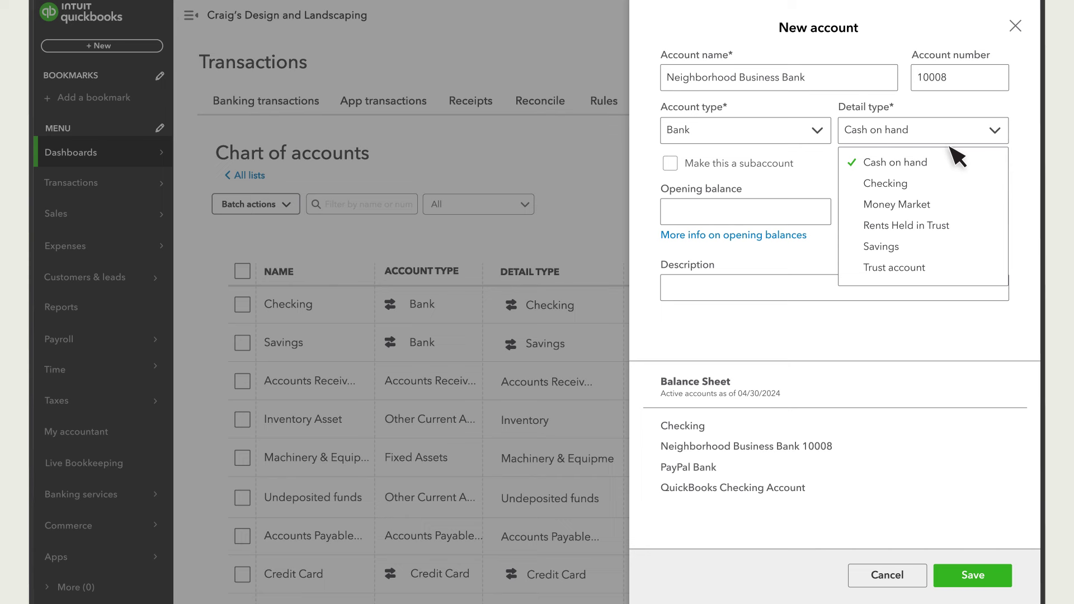
pyautogui.click(906, 194)
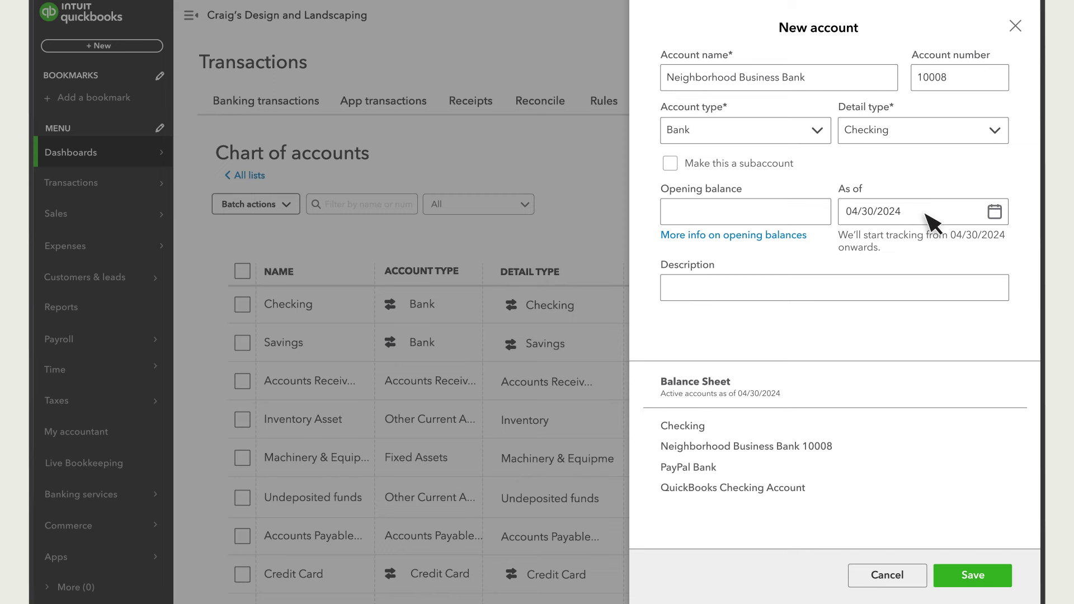
pyautogui.tripleClick(929, 220)
pyautogui.write('01/01/2024')
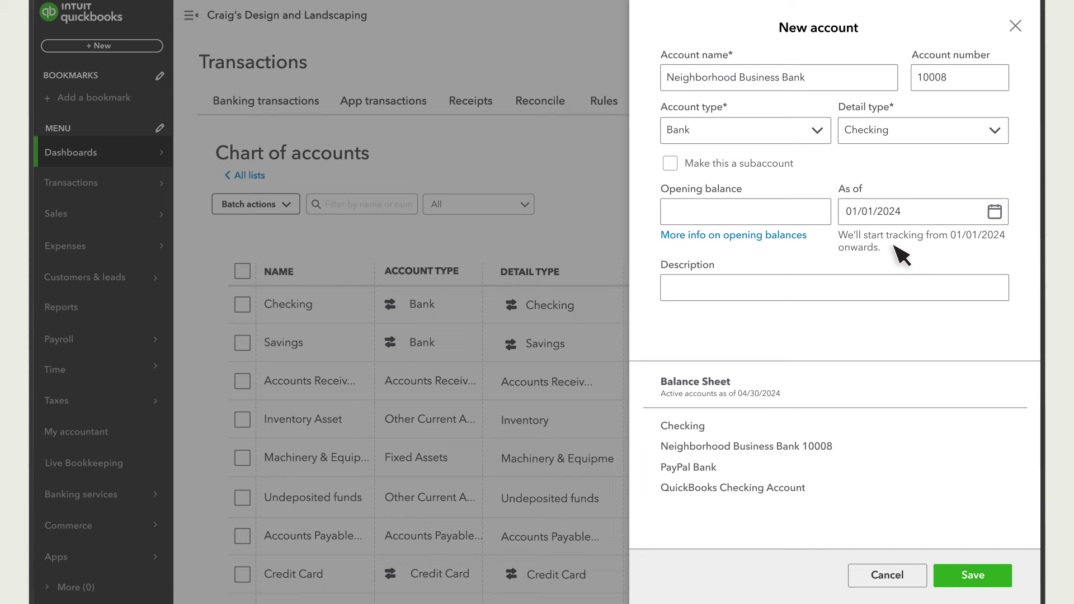
# Enter opening balance 5,000.00 and description Business operating account
pyautogui.click(741, 211)
pyautogui.write('5,000.00')
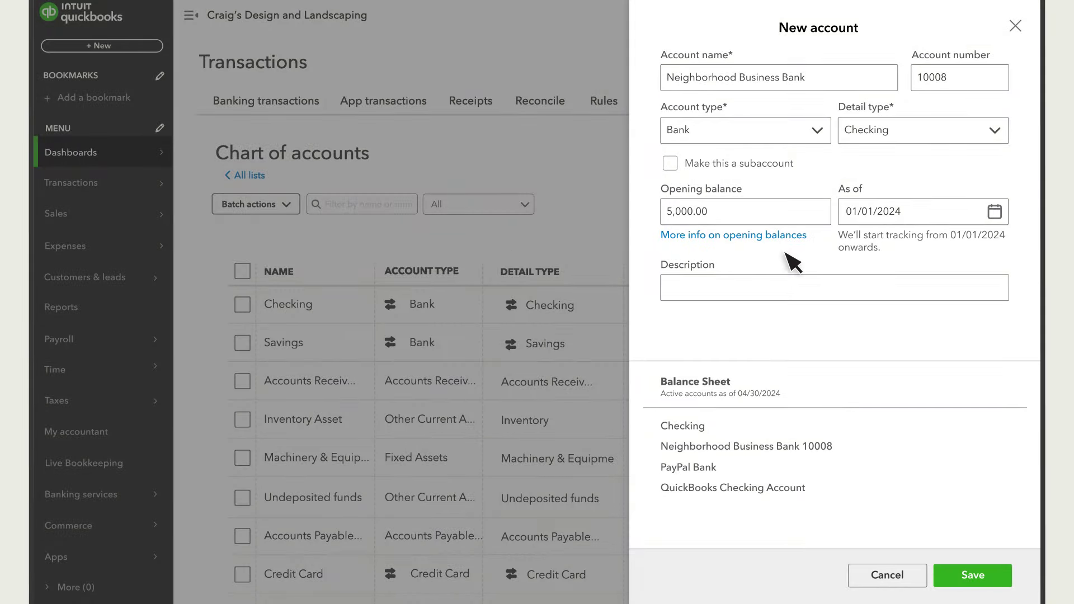
pyautogui.write('Business operating account')
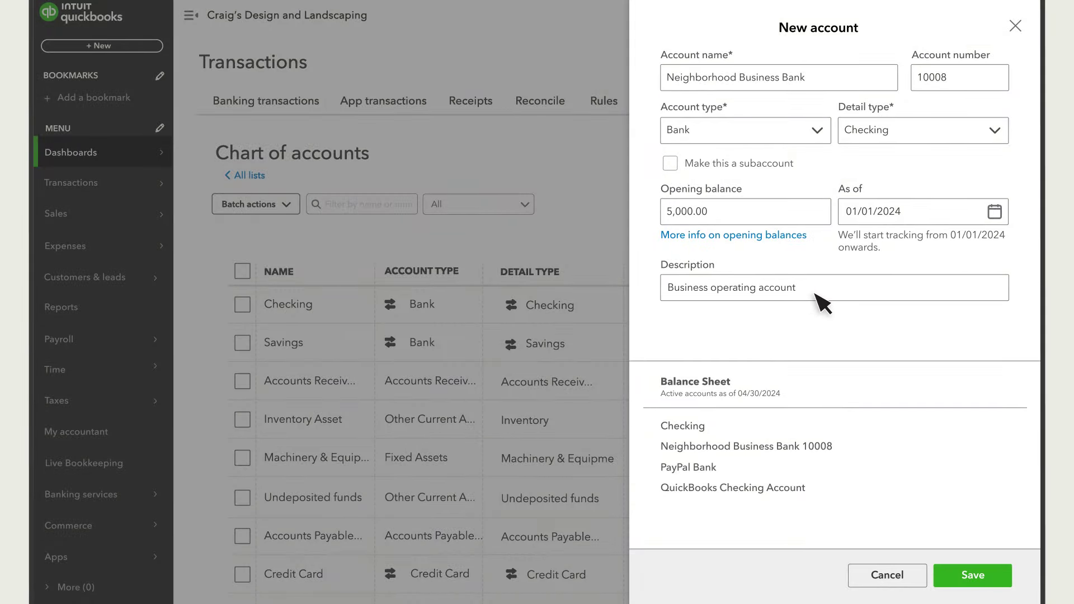
# Save the account so 10008 Neighborhood Business Bank lists with $5,000.00
pyautogui.click(982, 569)
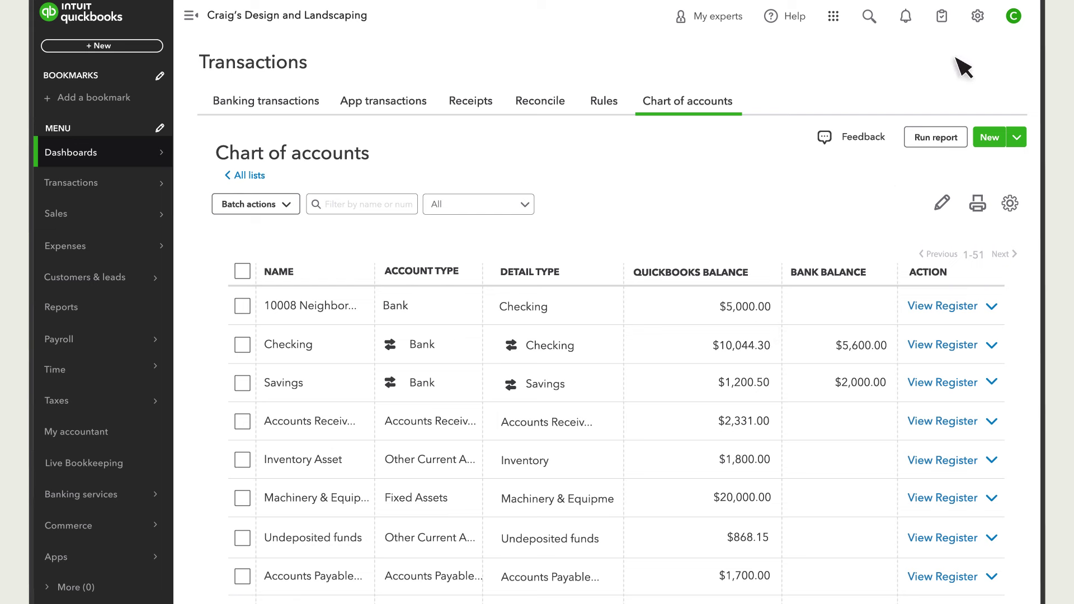
# Start a data import and upload ChartofAccounts.XLS as the source file
pyautogui.click(979, 19)
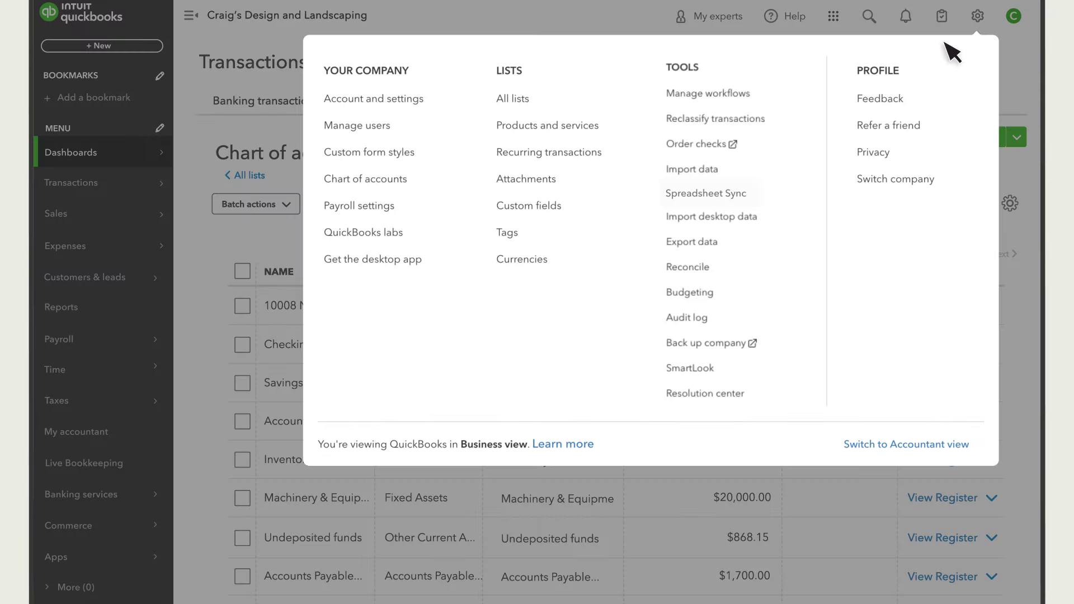
pyautogui.click(706, 173)
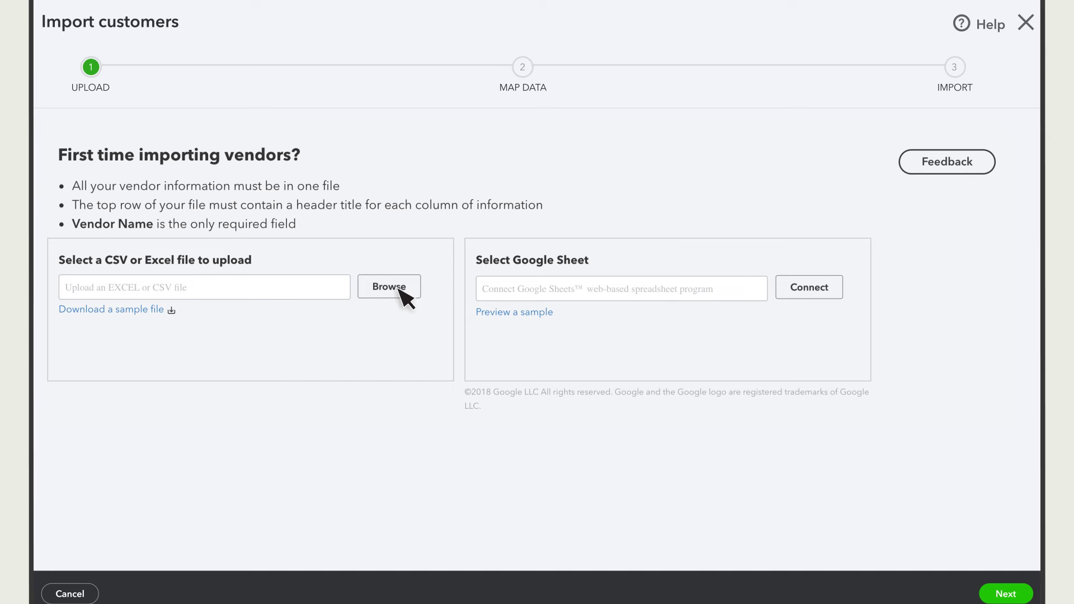
pyautogui.click(389, 287)
pyautogui.click(367, 117)
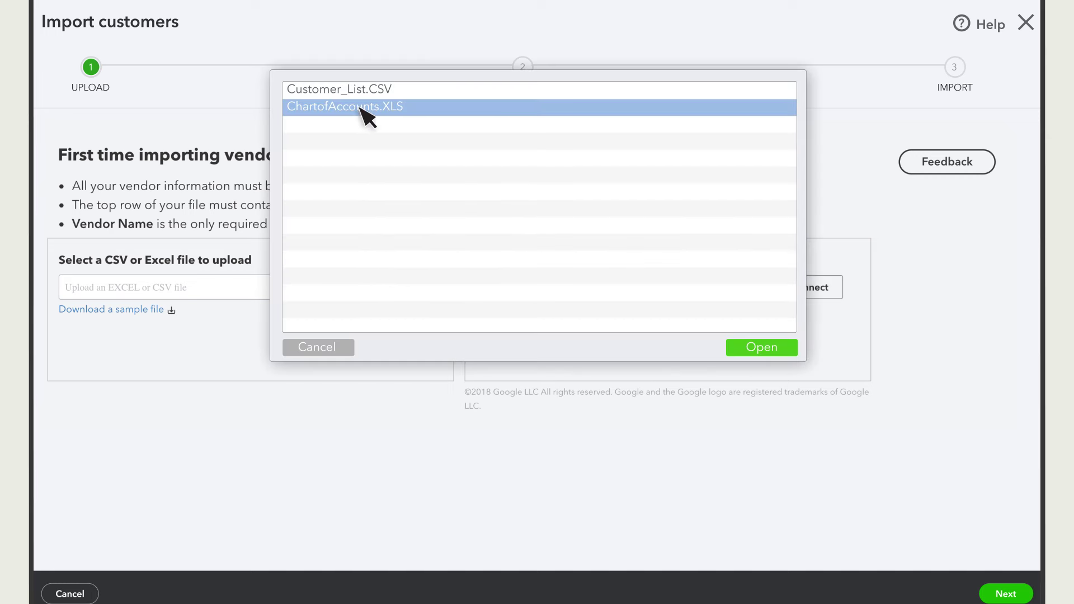
pyautogui.click(759, 346)
# Accept the field mapping and reach the review of 87 accounts to import
pyautogui.click(1006, 594)
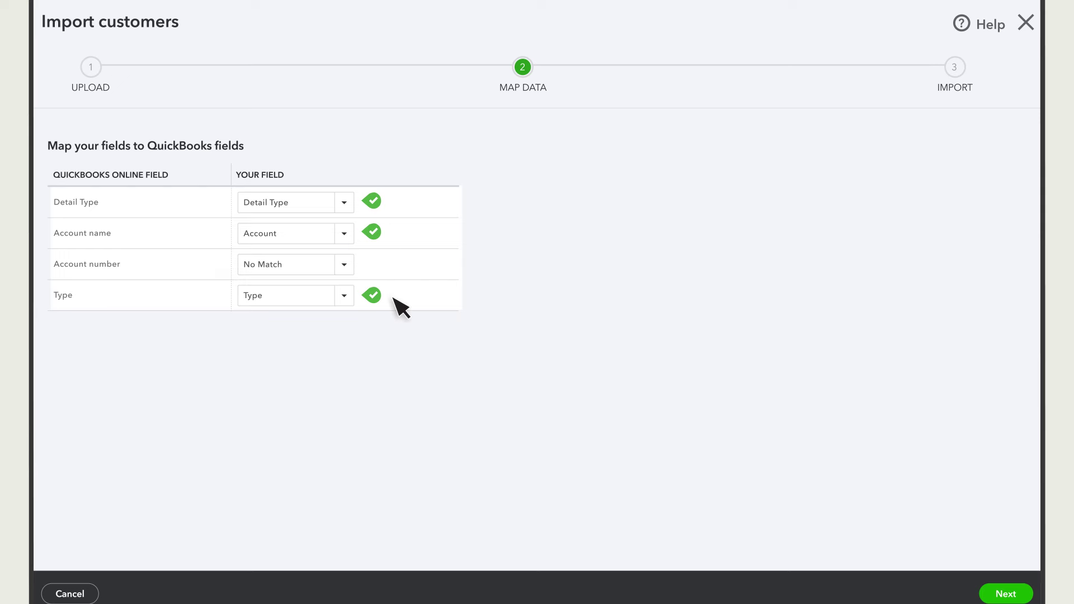
pyautogui.click(1011, 596)
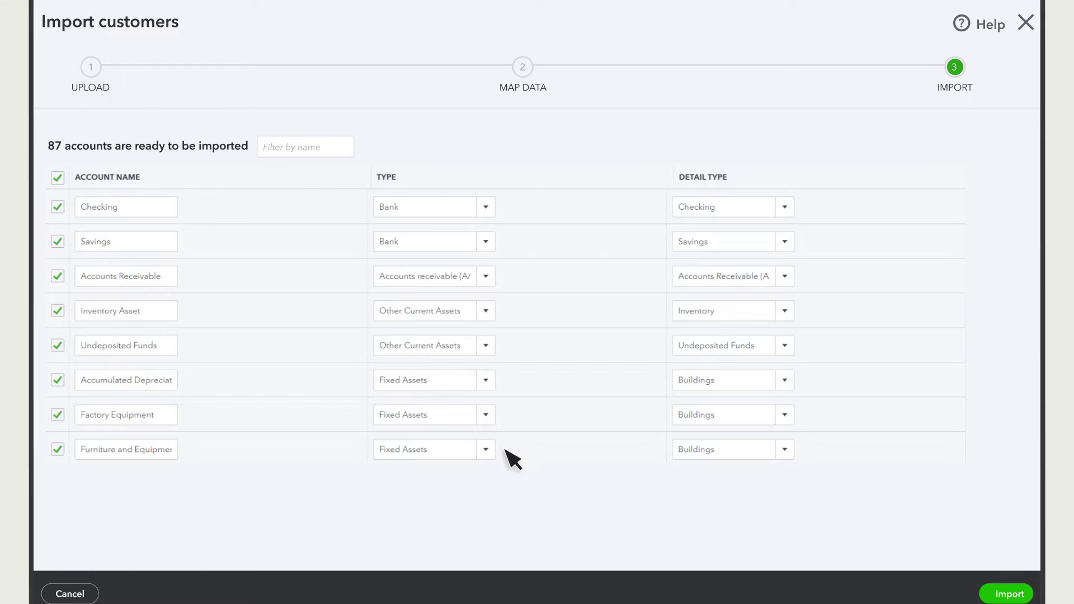
# Import the 87 accounts and start a journal entry in the Furniture and Equipment register
pyautogui.click(1024, 596)
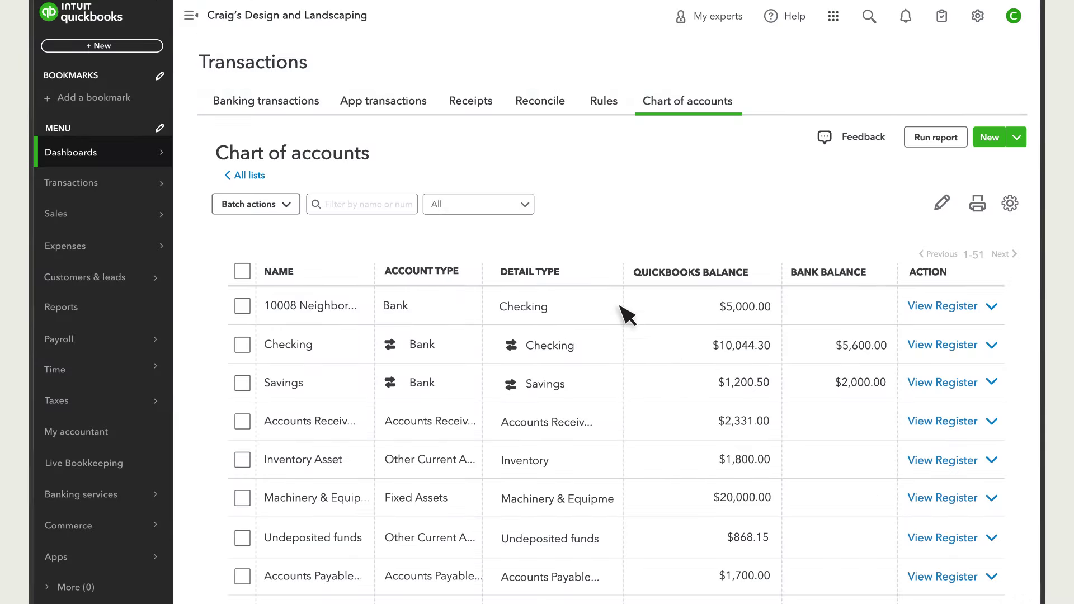
pyautogui.scroll(-1, 625, 314)
pyautogui.scroll(-2, 626, 315)
pyautogui.scroll(-2, 625, 315)
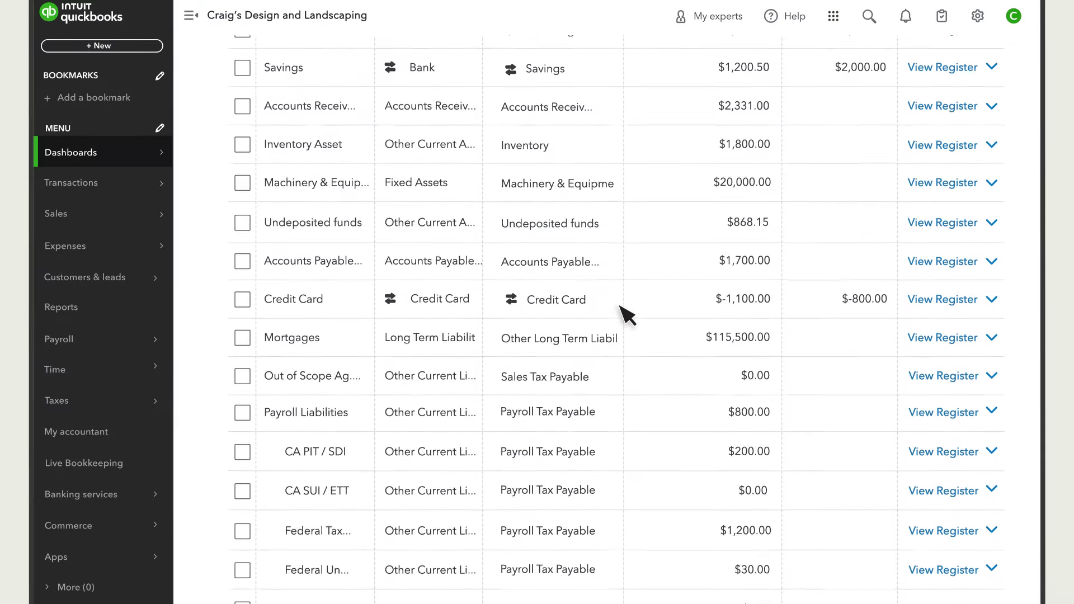
pyautogui.scroll(-2, 625, 314)
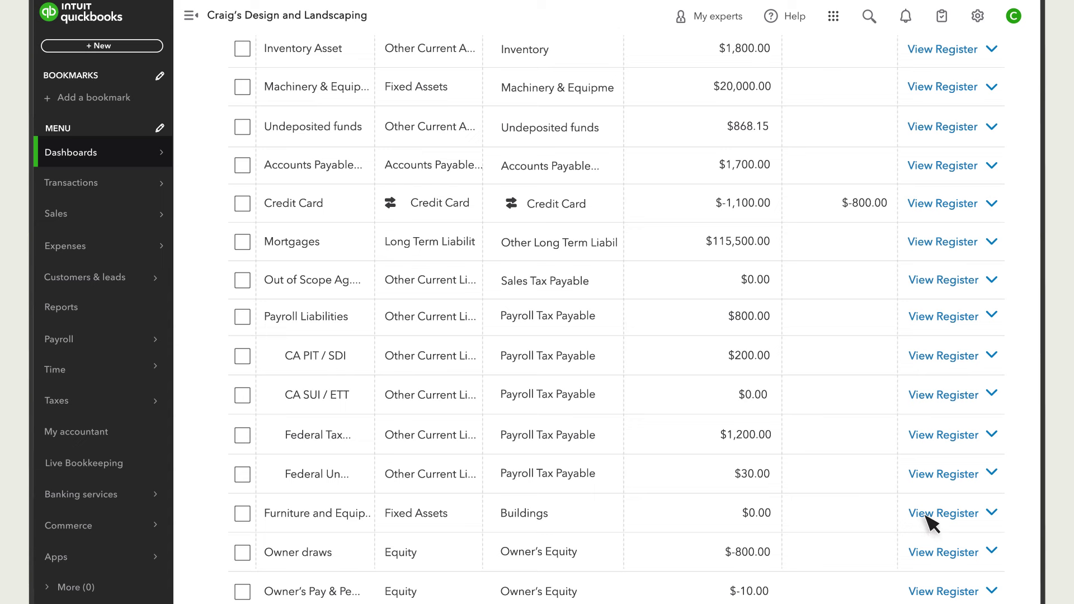
pyautogui.click(929, 516)
pyautogui.click(297, 221)
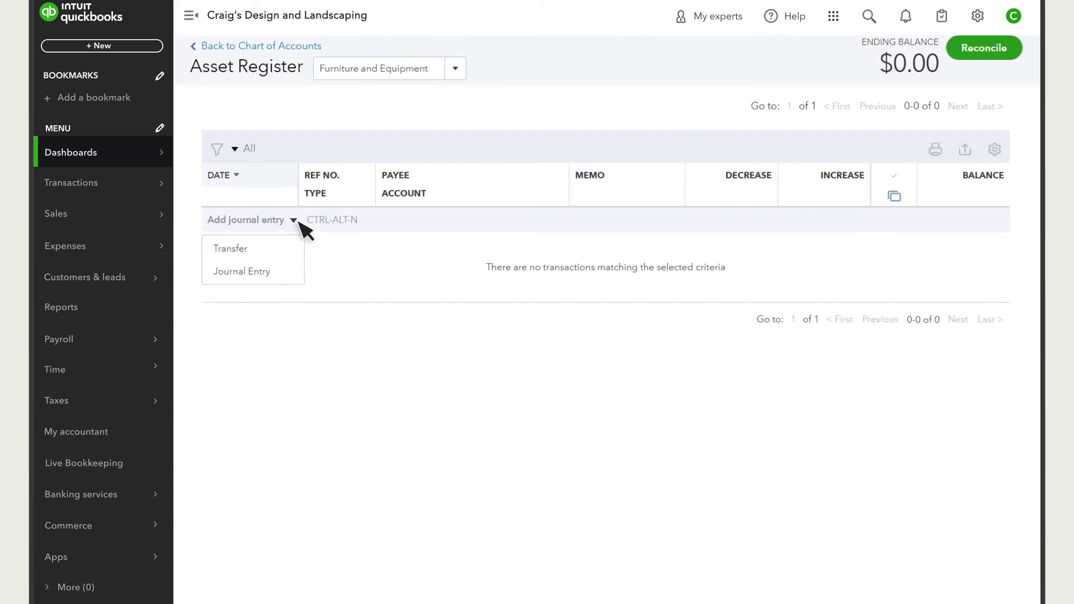
pyautogui.click(292, 274)
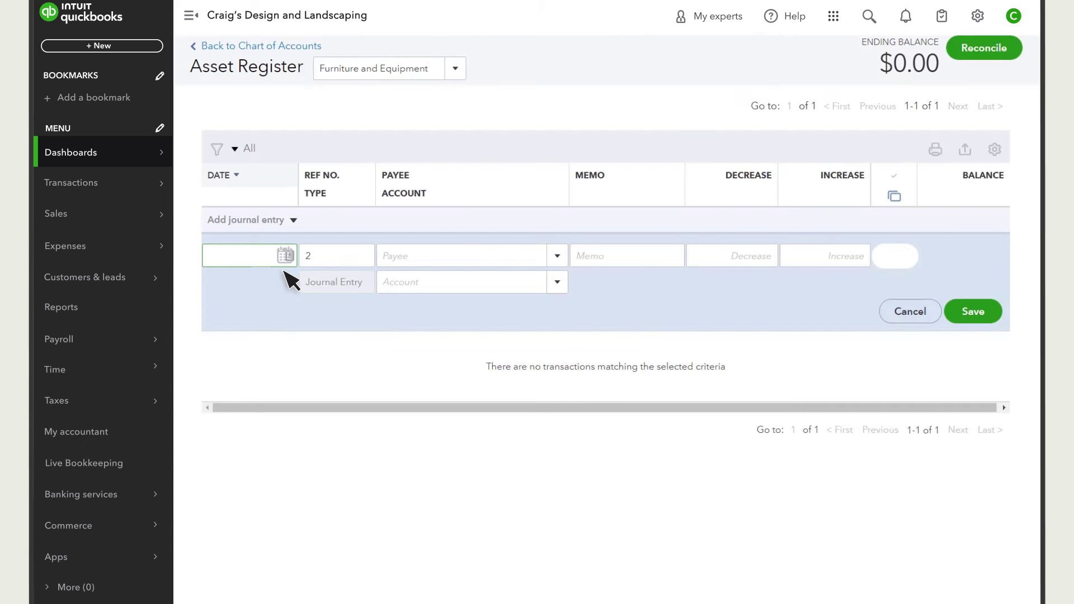
pyautogui.write('04/30/24')
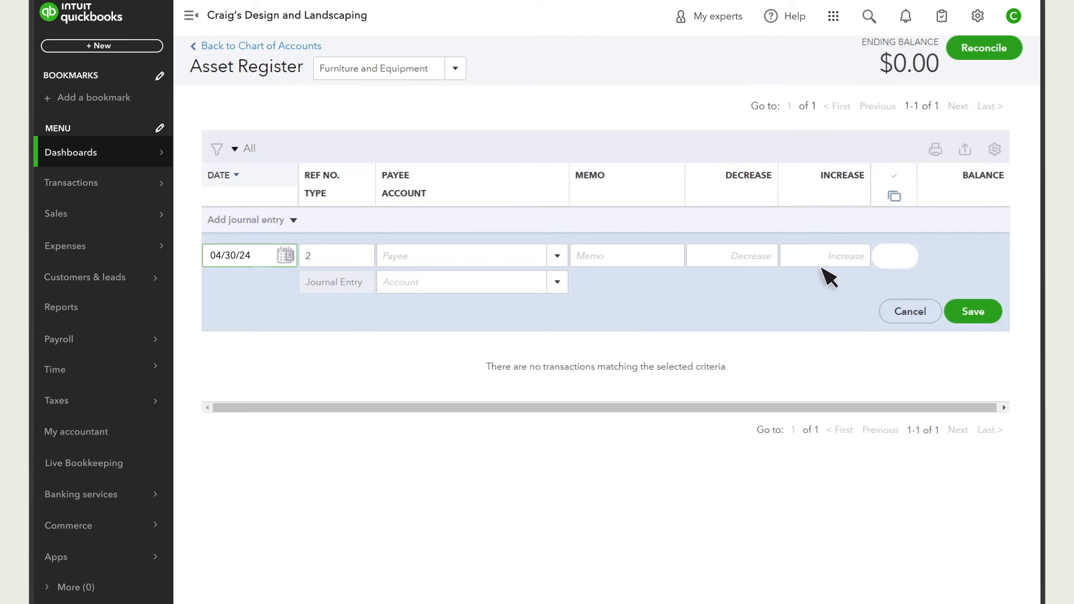
# Record a 50,000.00 increase dated 04/30/24 against Opening balance equity
pyautogui.click(823, 264)
pyautogui.write('50000')
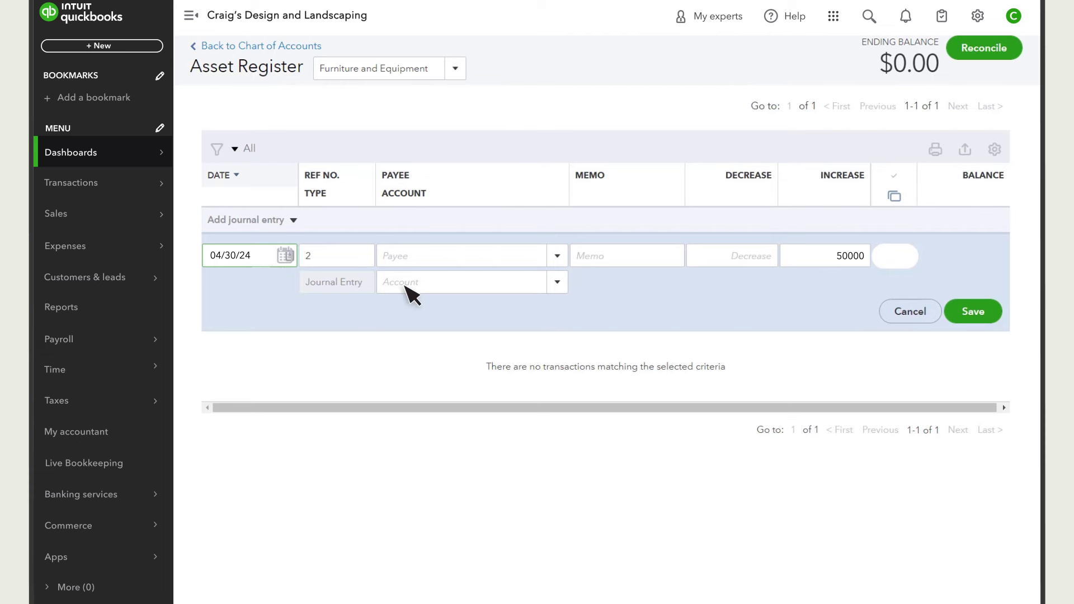
pyautogui.click(411, 290)
pyautogui.write('Opening')
pyautogui.click(411, 334)
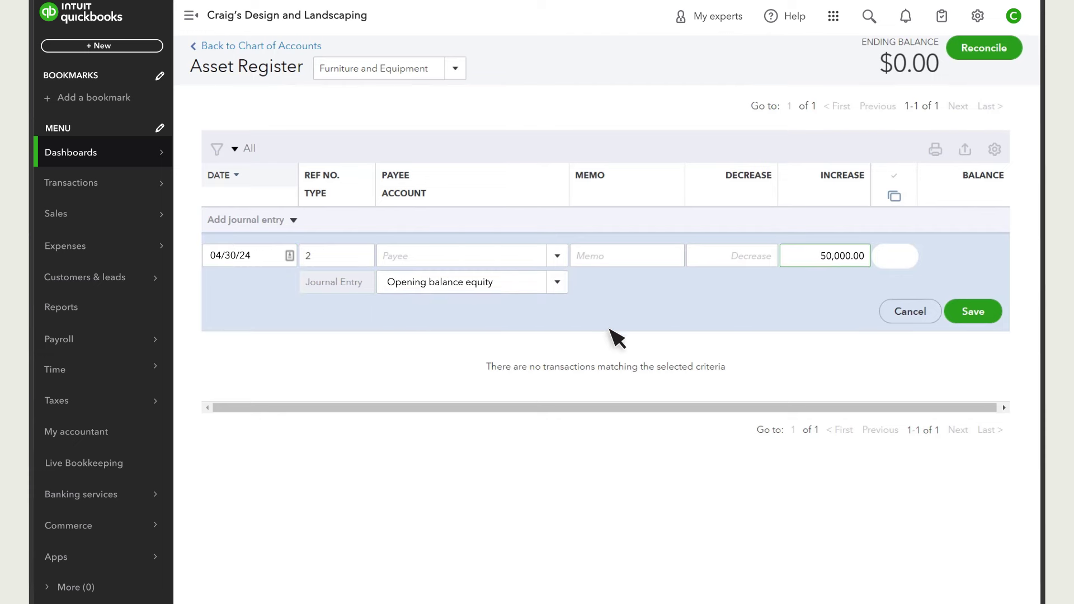